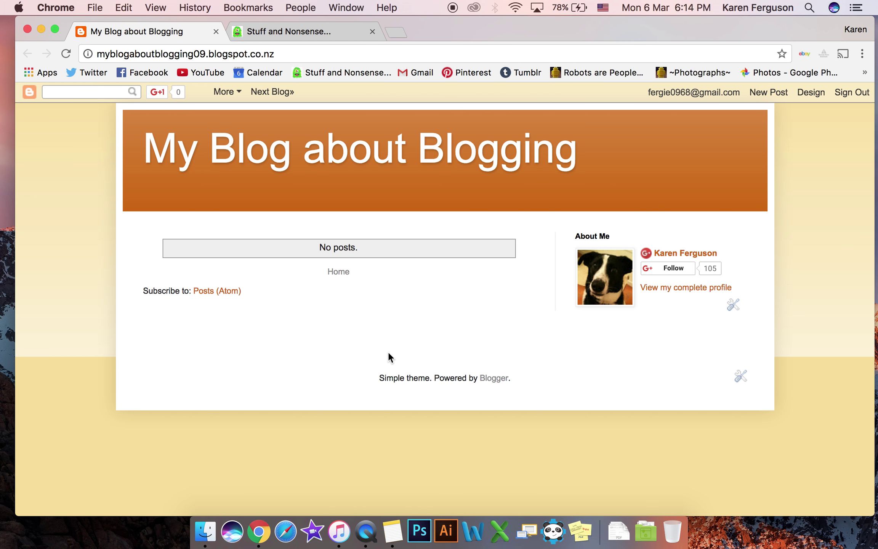
Review the Stuff and Nonsense blog's Blog and Inquiry tabs, then return to the new blog.
click(296, 32)
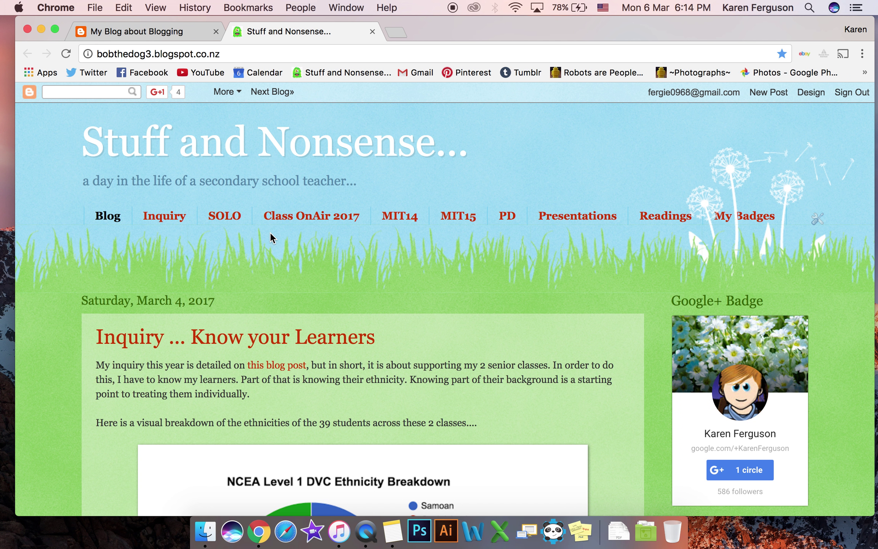
scroll(135, 394, down, 2)
scroll(135, 394, down, 5)
scroll(136, 393, down, 6)
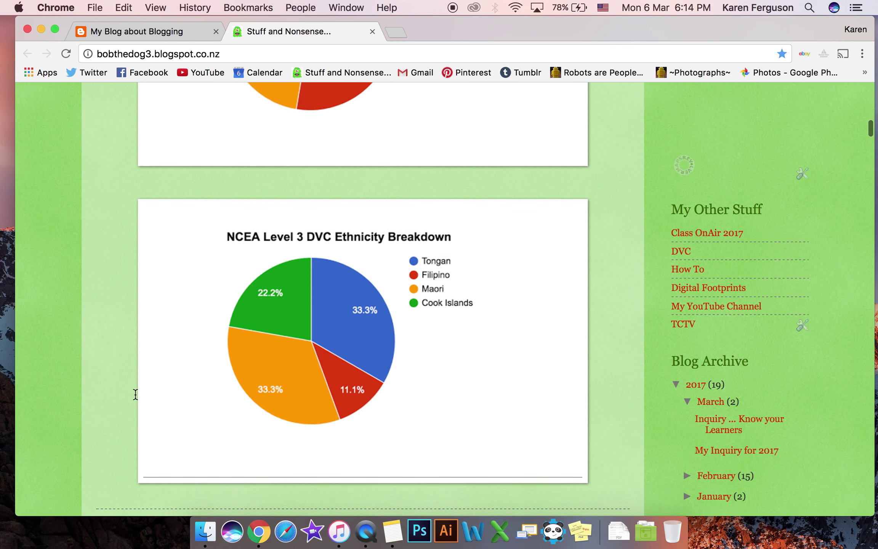
scroll(138, 391, up, 10)
scroll(83, 309, up, 8)
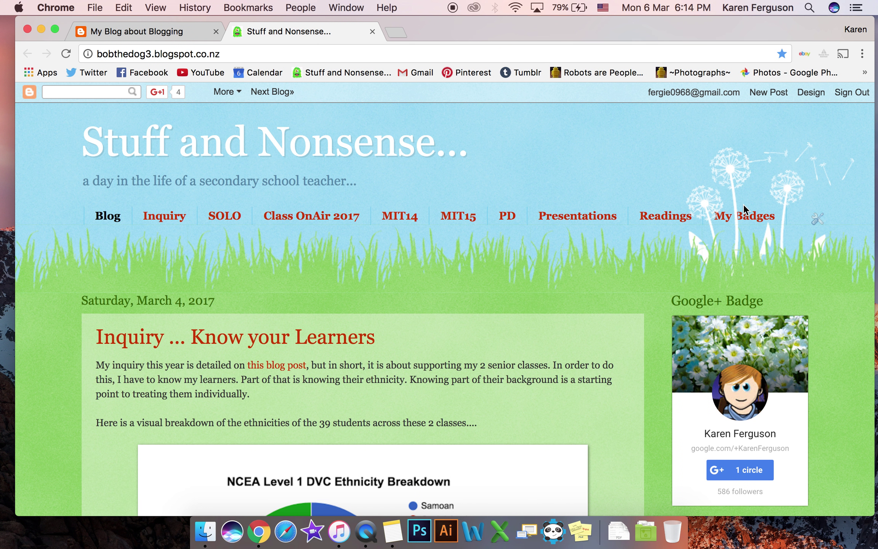
click(159, 32)
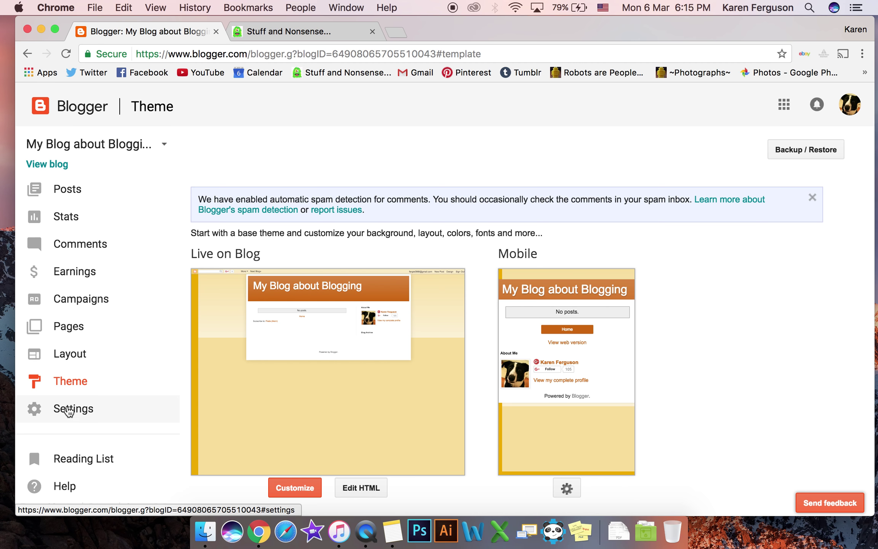
Open the Layout of My Blog about Blogging and start adding a gadget to Cross-Column.
click(64, 360)
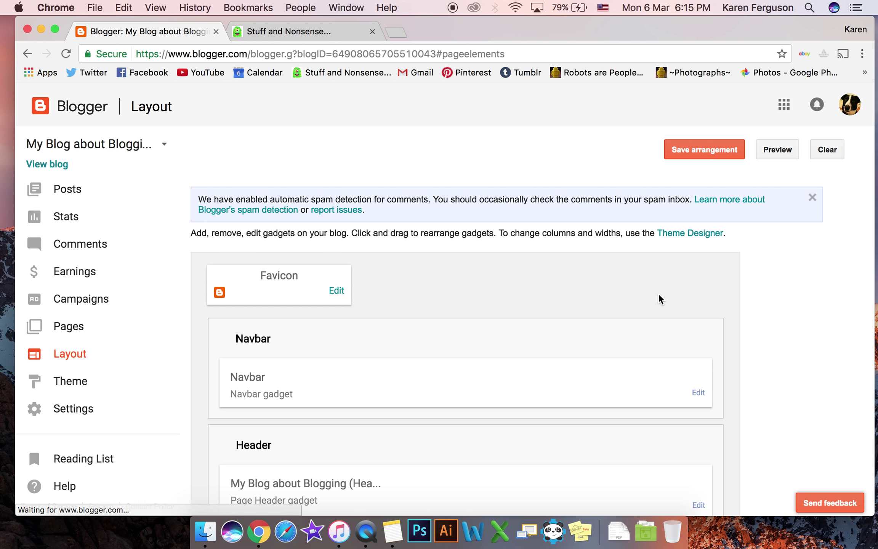
scroll(630, 345, down, 5)
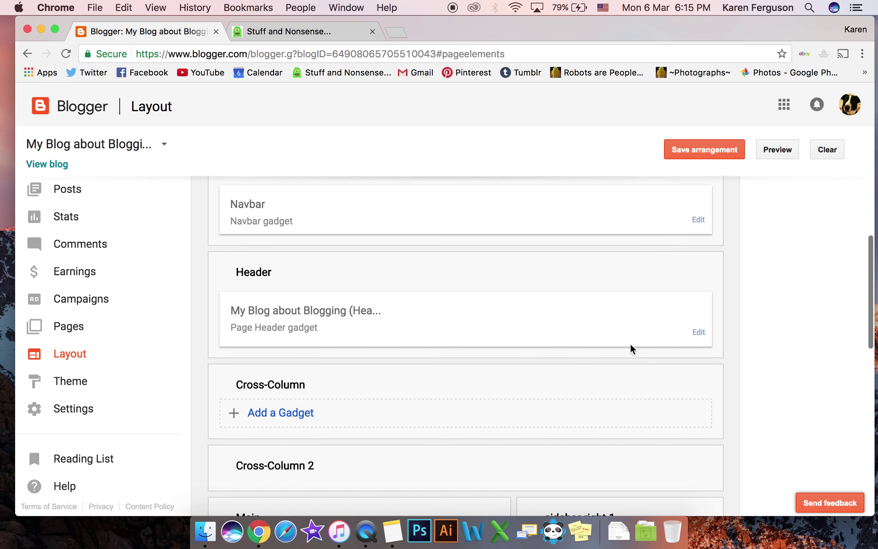
scroll(630, 349, down, 2)
scroll(630, 348, up, 1)
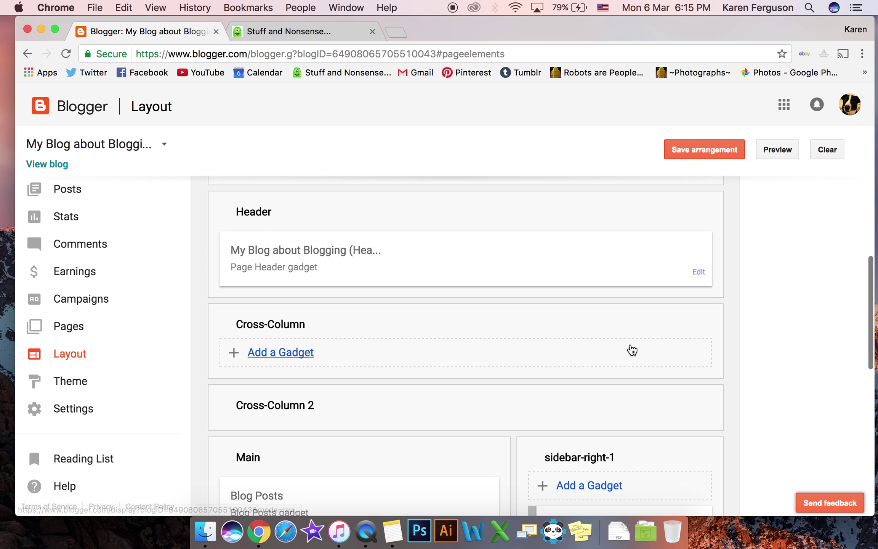
scroll(630, 348, up, 2)
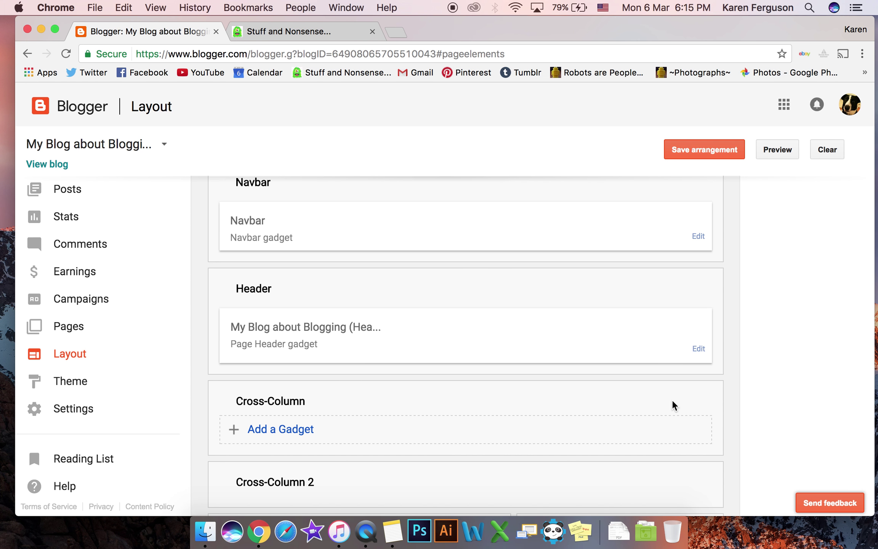
click(295, 429)
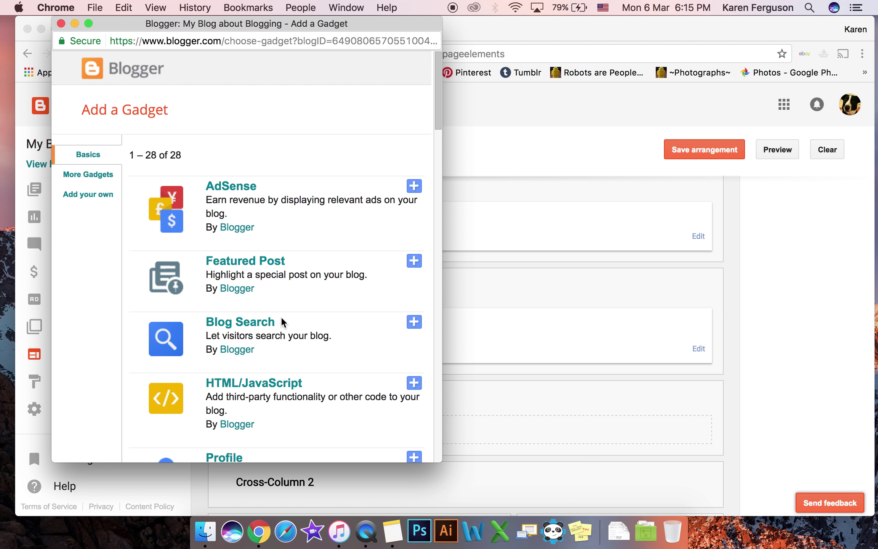
scroll(281, 318, down, 1)
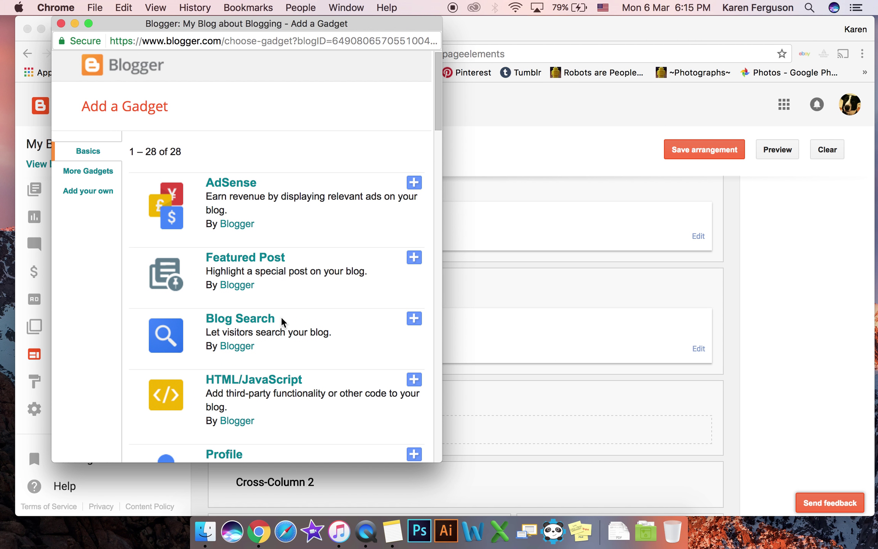
scroll(281, 316, down, 2)
scroll(281, 316, down, 2)
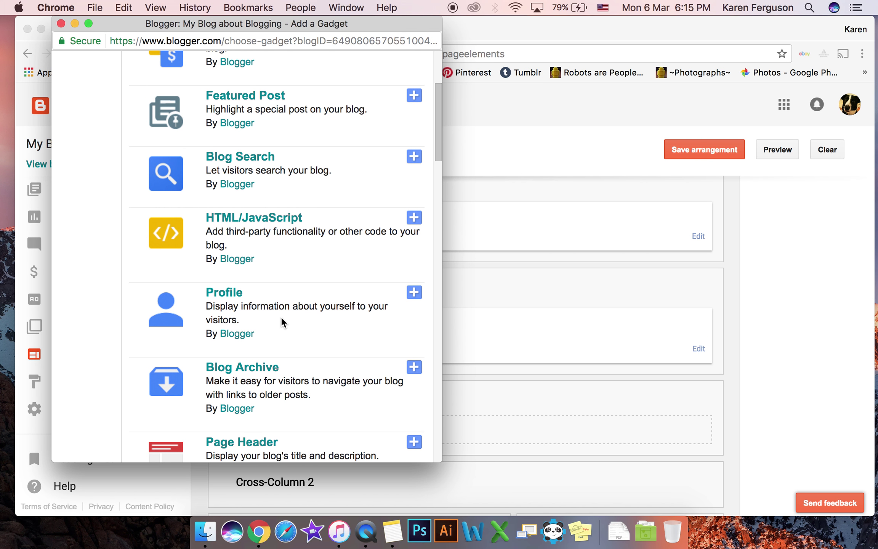
scroll(281, 316, down, 2)
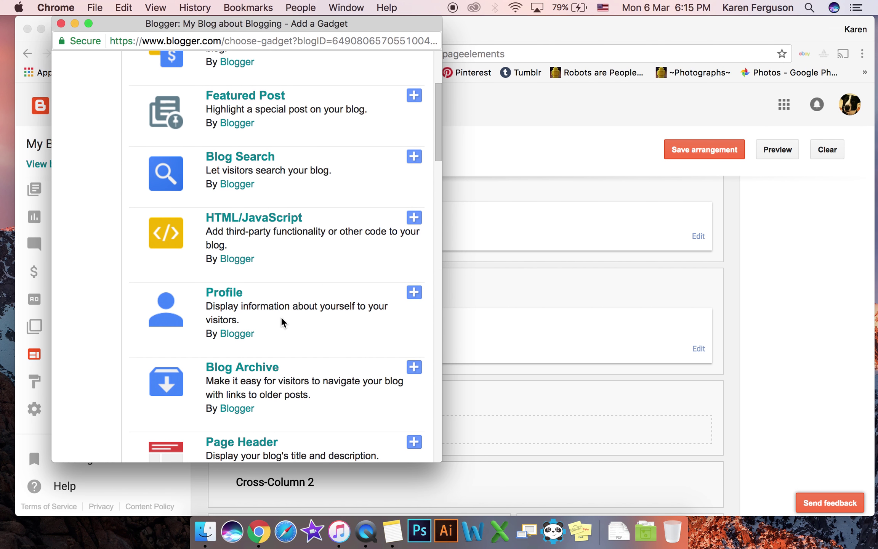
scroll(281, 317, down, 1)
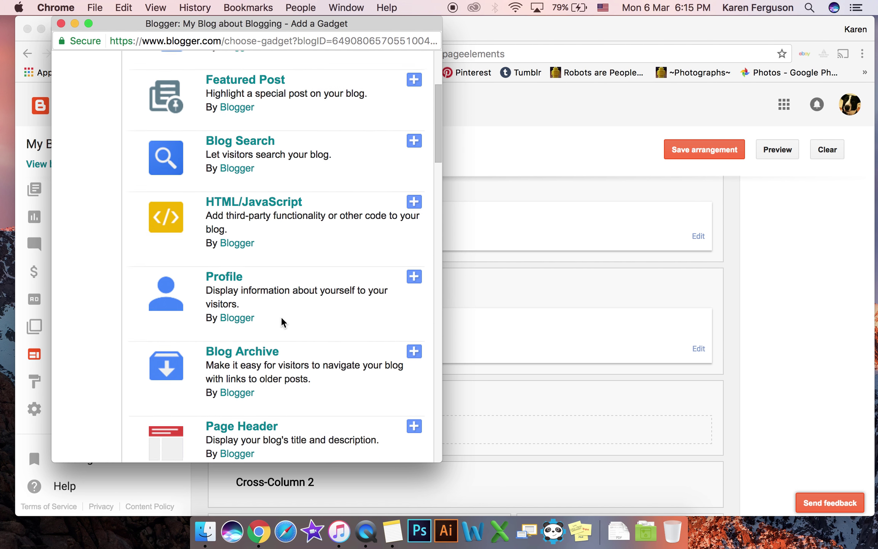
scroll(280, 316, down, 3)
scroll(280, 317, down, 2)
scroll(280, 316, down, 2)
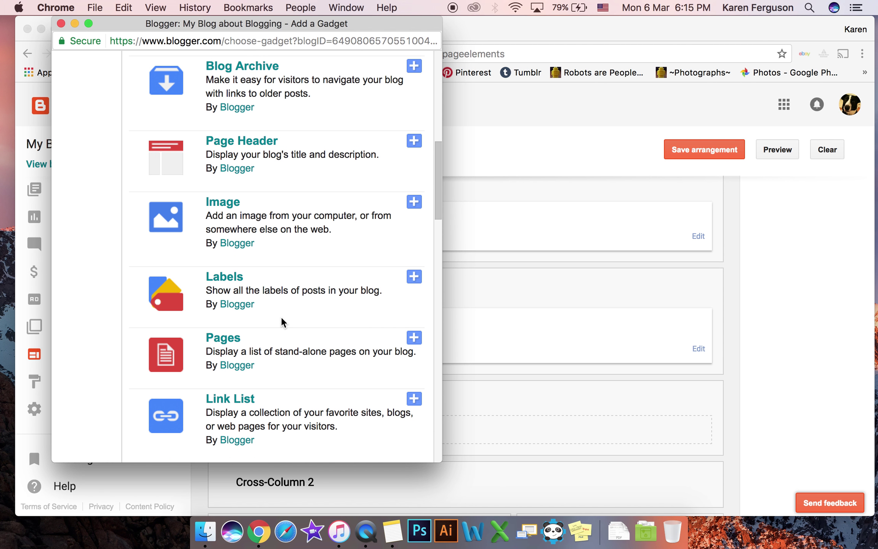
scroll(281, 317, down, 2)
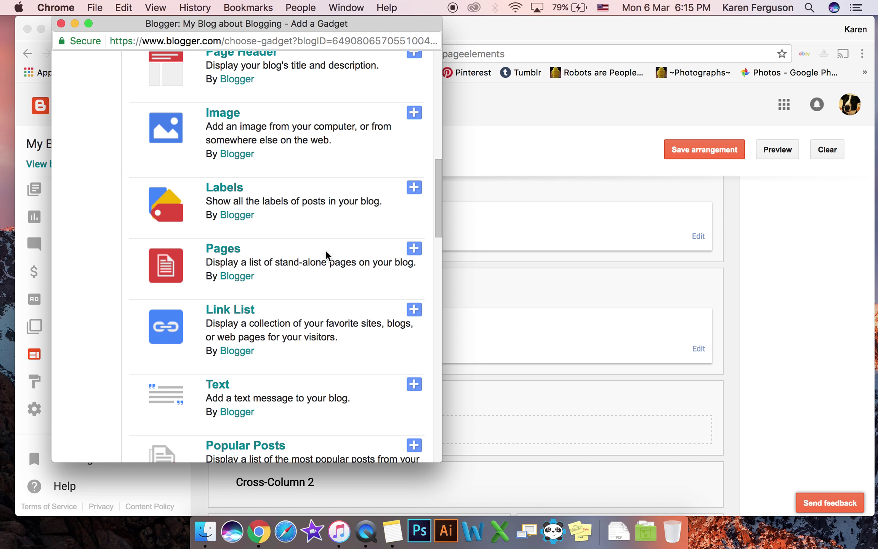
Add a Pages gadget titled Pages, listing the Home page, and save it.
click(413, 250)
click(106, 420)
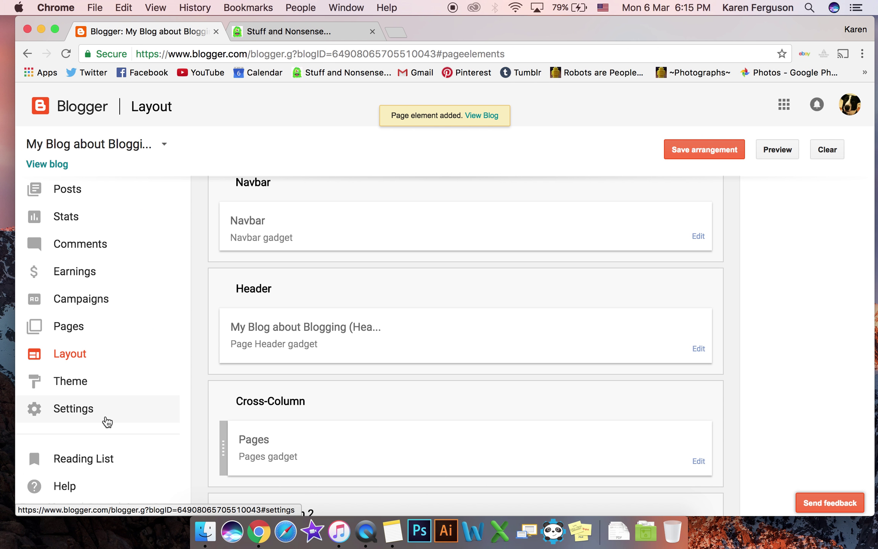
Save the arrangement, check the live blog's new Home tab, and go to the pages list.
click(709, 155)
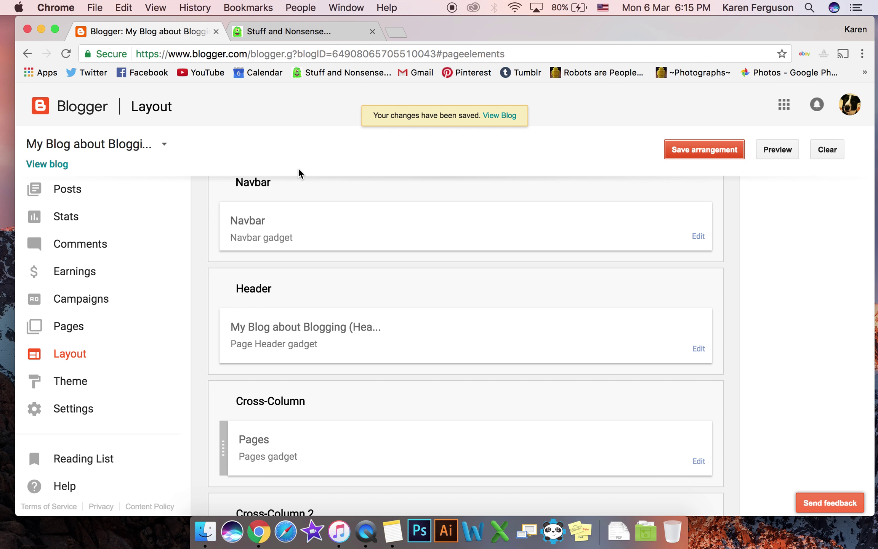
click(61, 168)
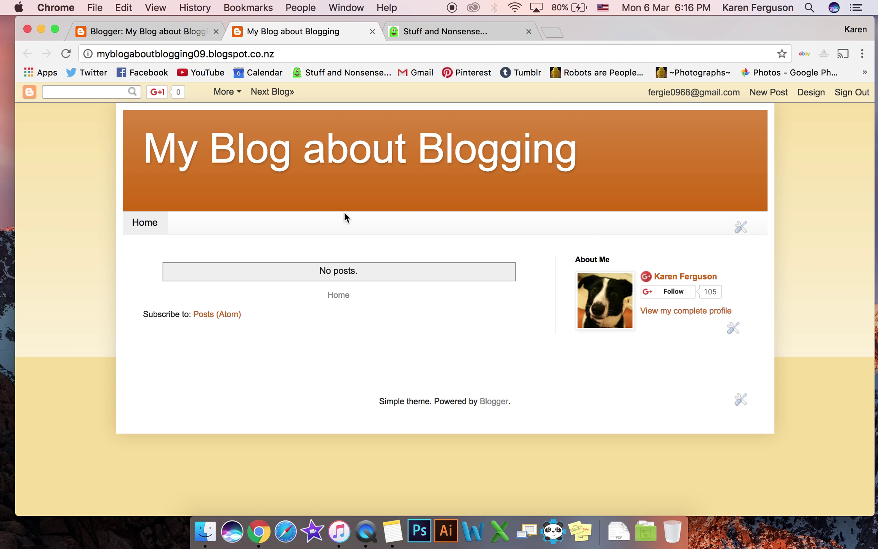
click(136, 31)
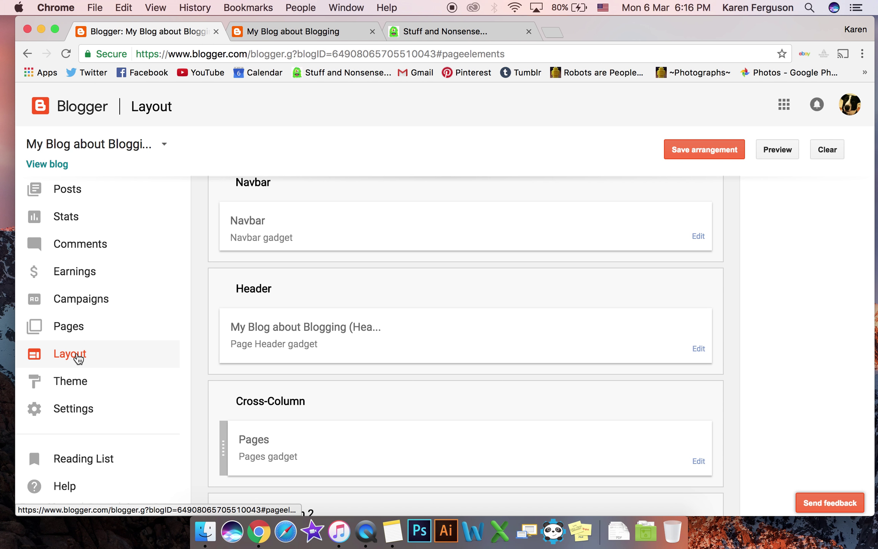
click(76, 330)
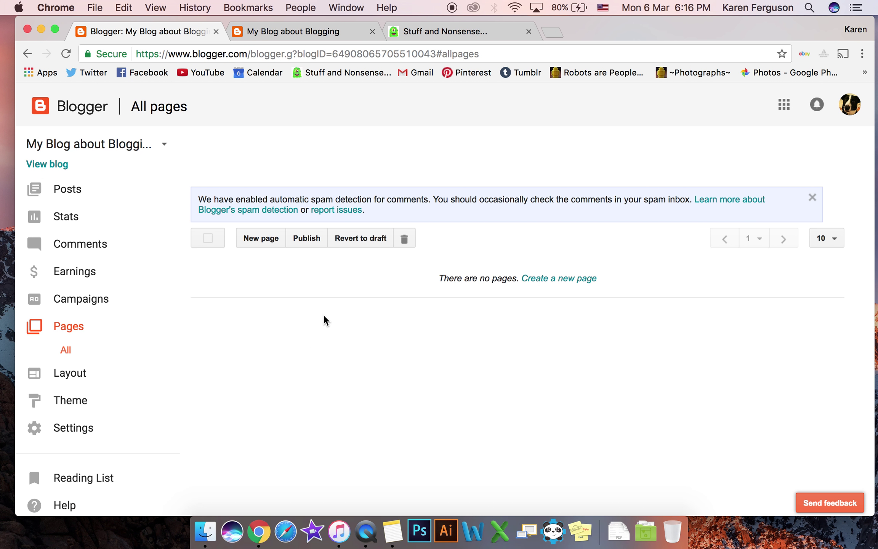
Create and publish a new page titled 'Inquiry'.
click(255, 241)
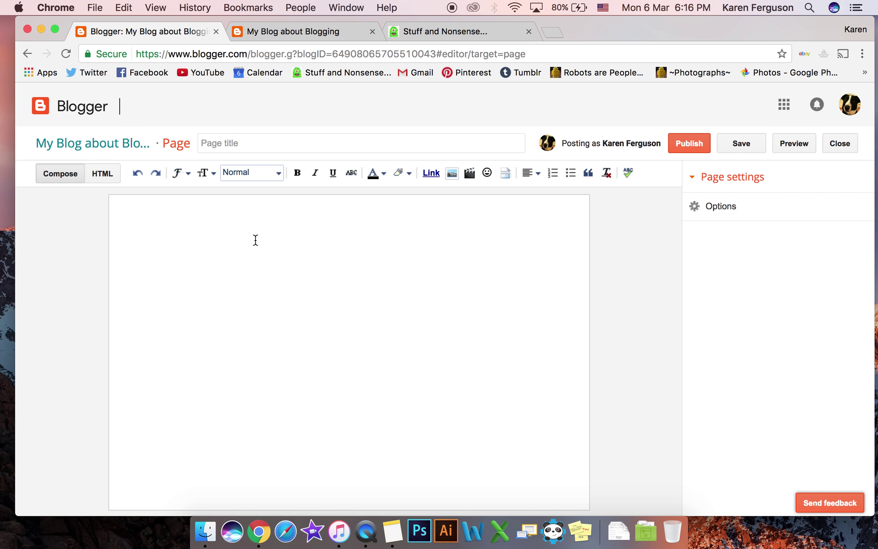
click(233, 143)
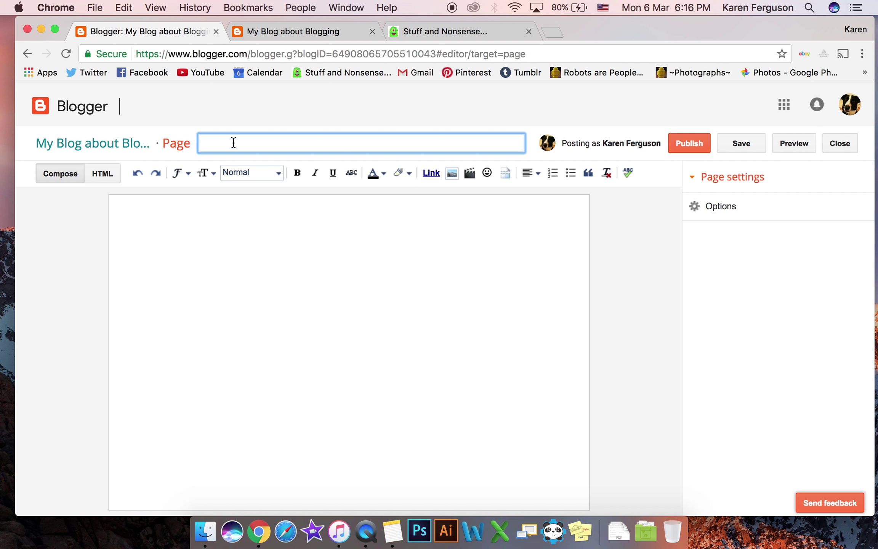
text(Inquiry)
click(692, 147)
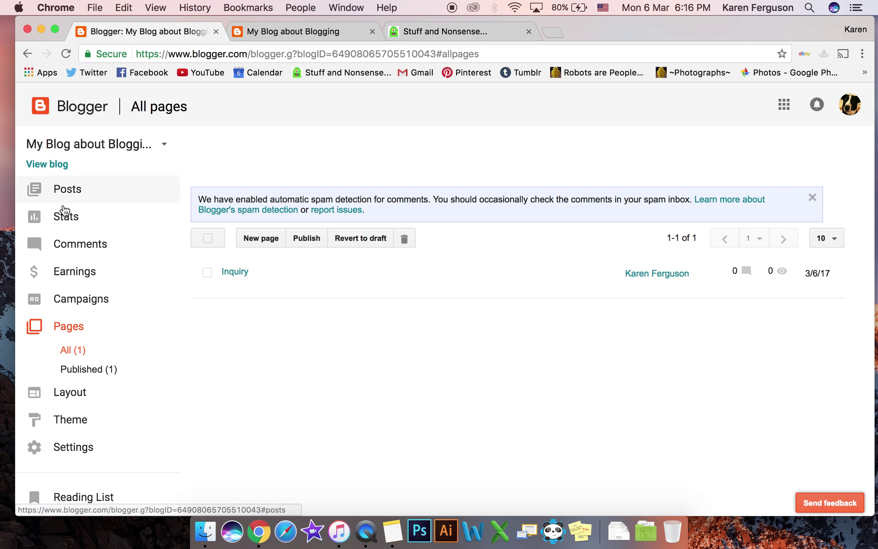
In the Pages gadget settings, rename the Home entry to 'Blog'.
click(72, 392)
scroll(380, 367, down, 3)
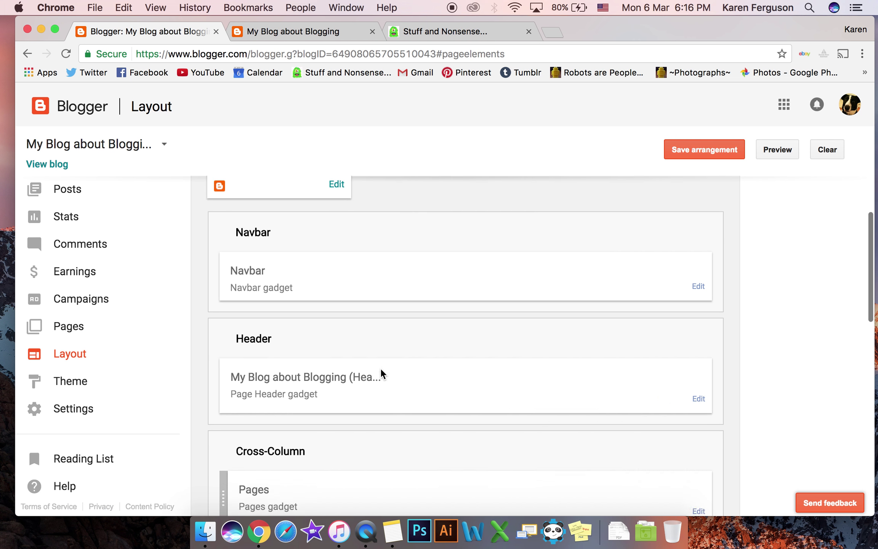
scroll(380, 367, down, 2)
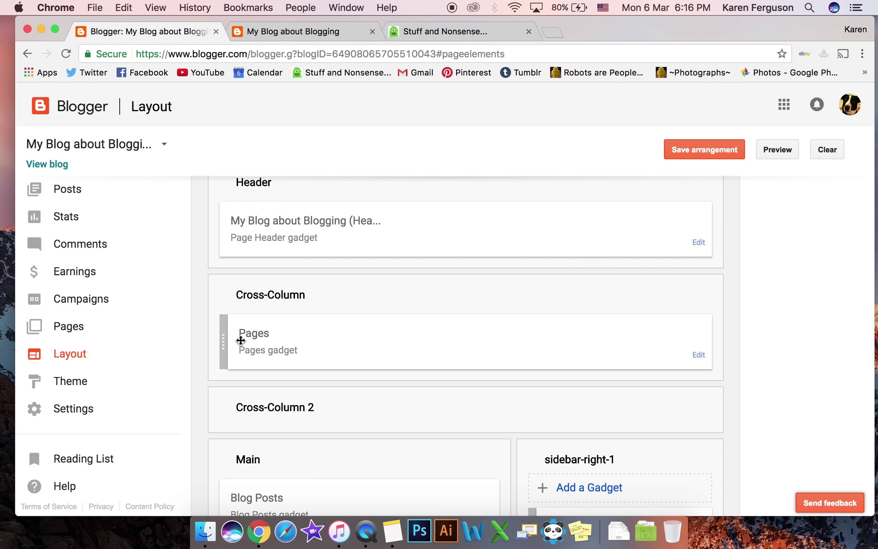
click(698, 355)
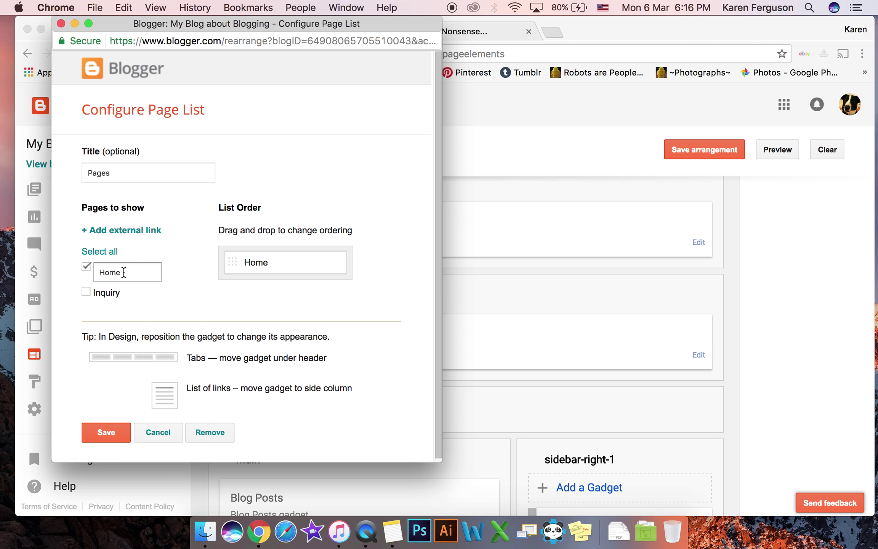
drag(123, 272, 99, 273)
text(BLog)
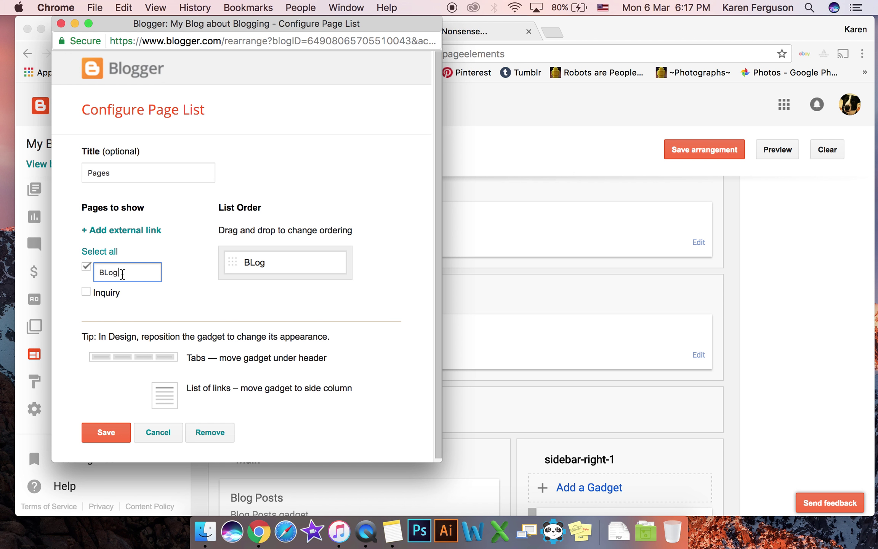
click(109, 267)
key(BackSpace)
text(l)
Include the Inquiry page, then save the gadget and the layout arrangement.
click(86, 291)
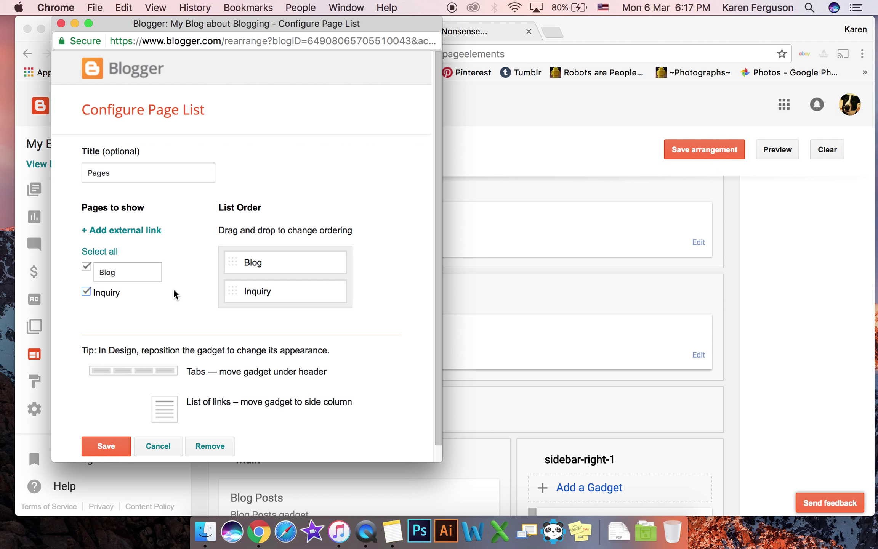
click(111, 450)
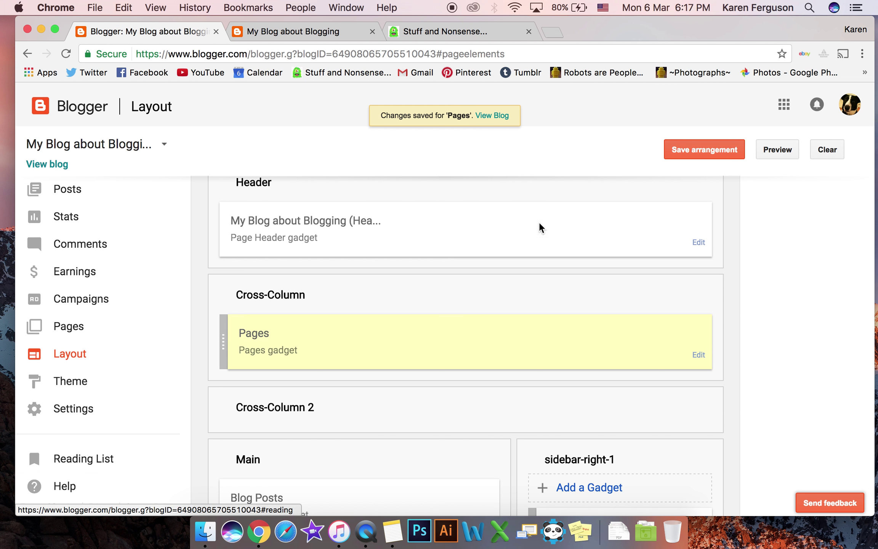
click(699, 159)
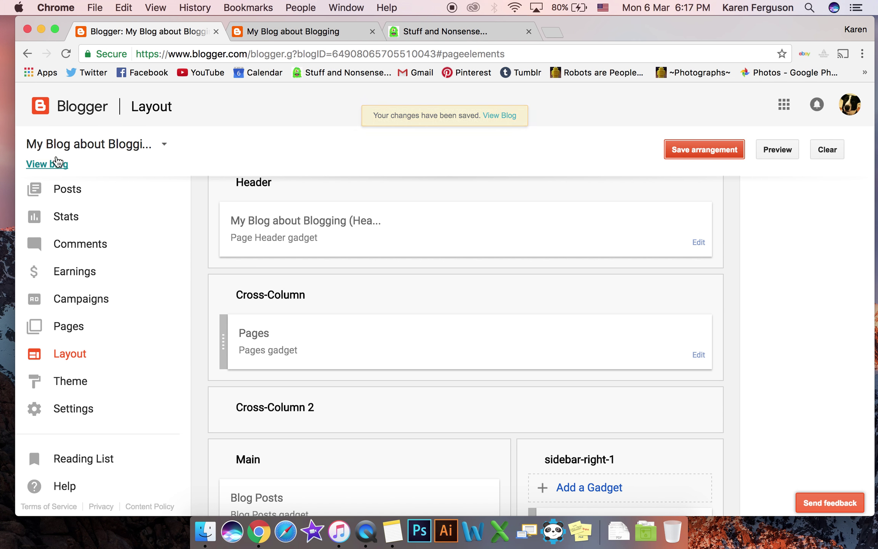
View the live blog and compare its Blog and Inquiry tabs with Stuff and Nonsense.
click(46, 164)
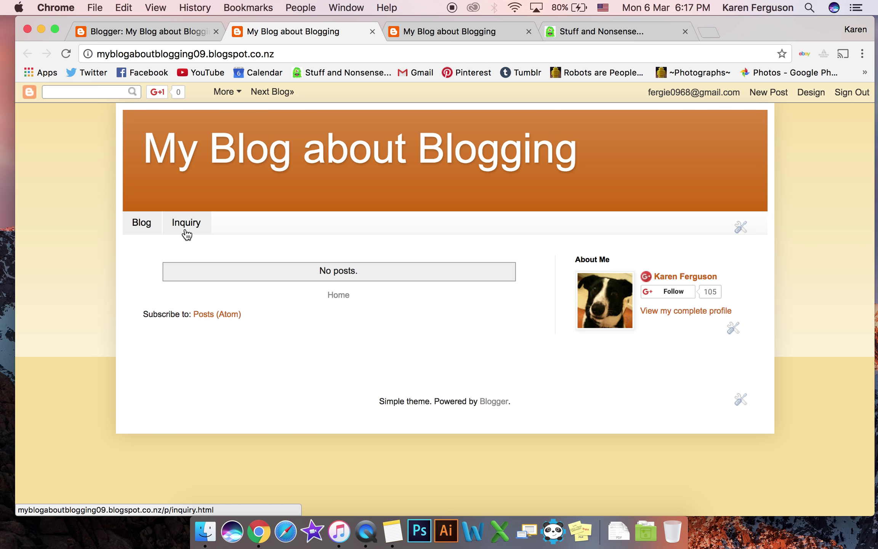
click(588, 33)
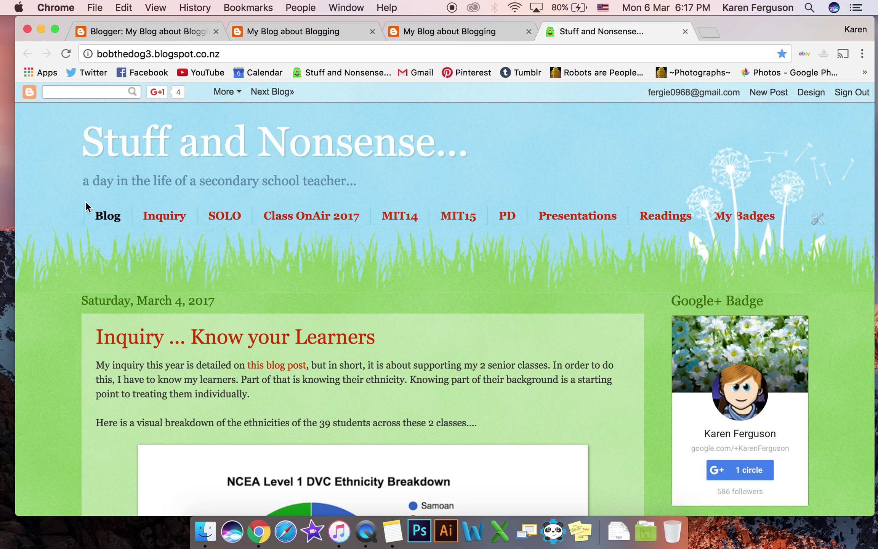
click(269, 28)
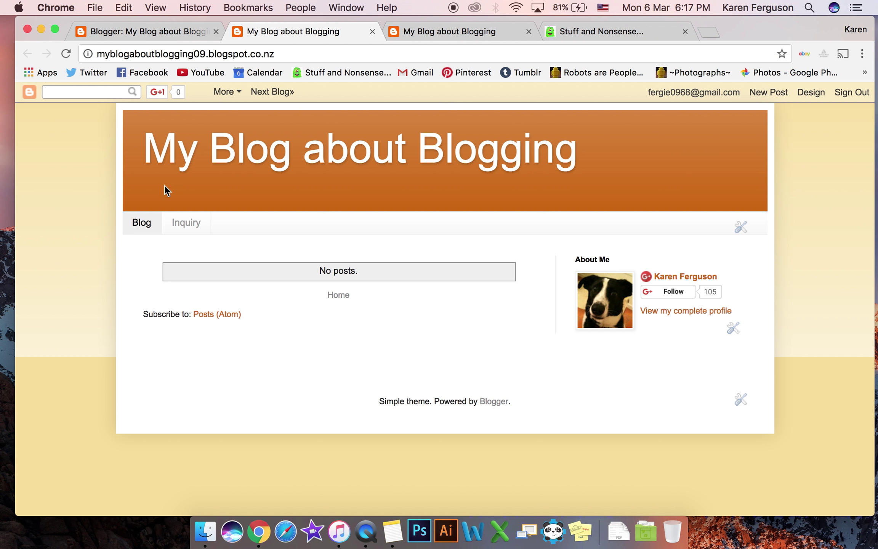